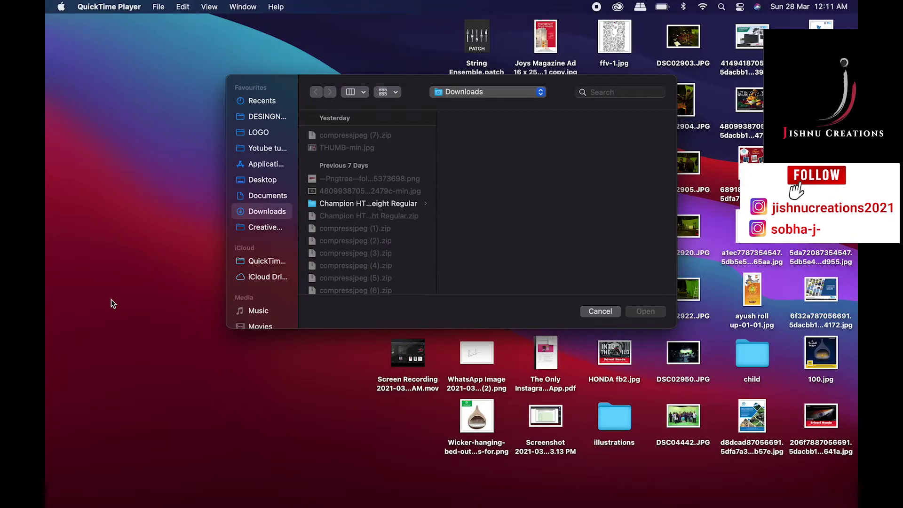
Click the desktop behind QuickTime's Downloads open dialog to bring Finder forward
click(111, 300)
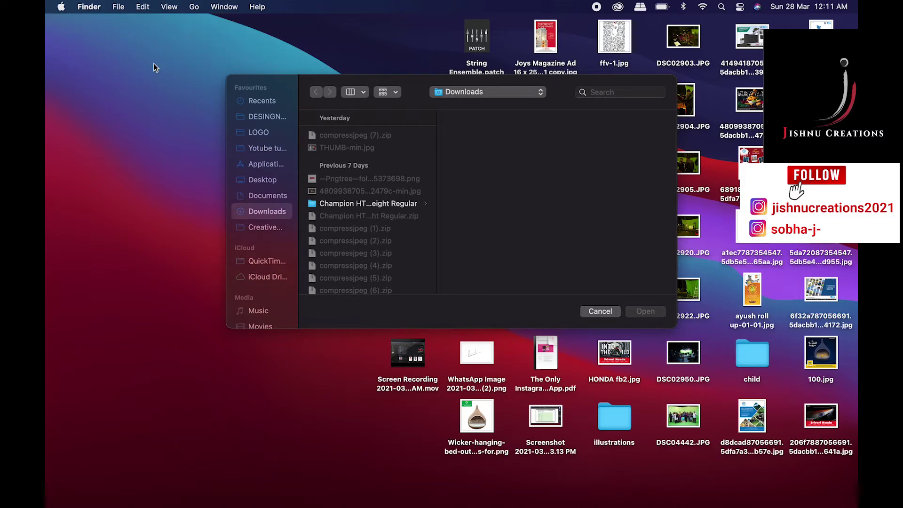
View About This Mac from the Apple menu, close it, and show the Go menu
click(67, 8)
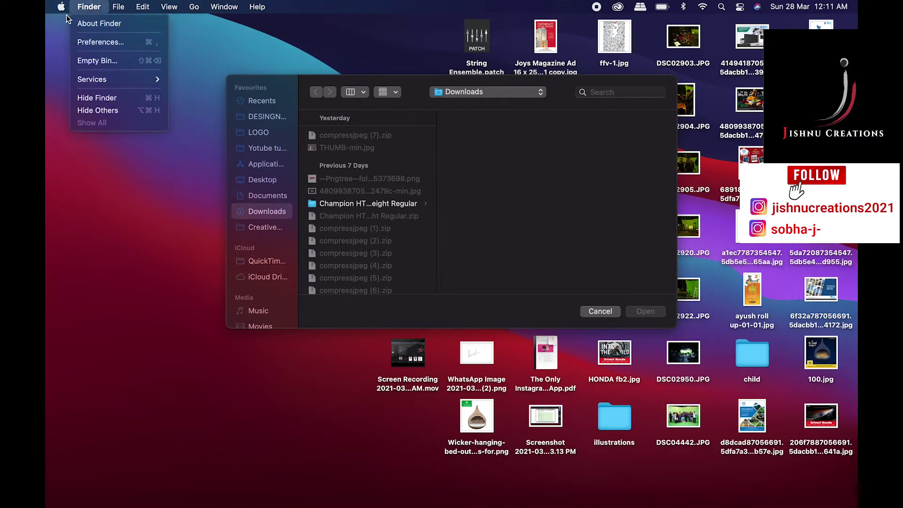
click(68, 23)
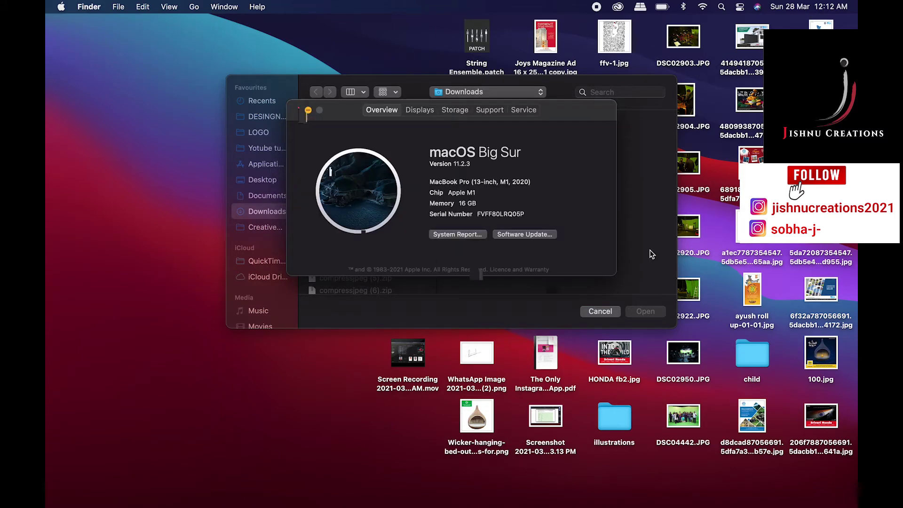
click(308, 111)
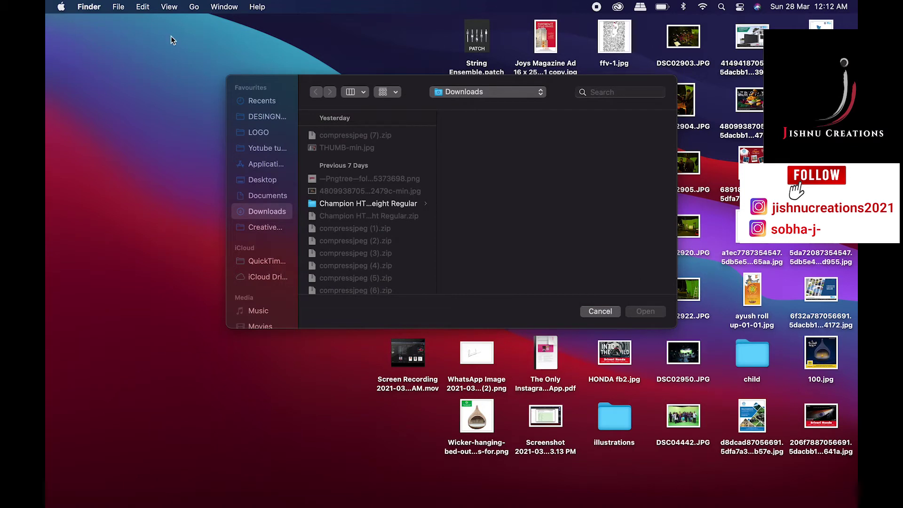
click(196, 6)
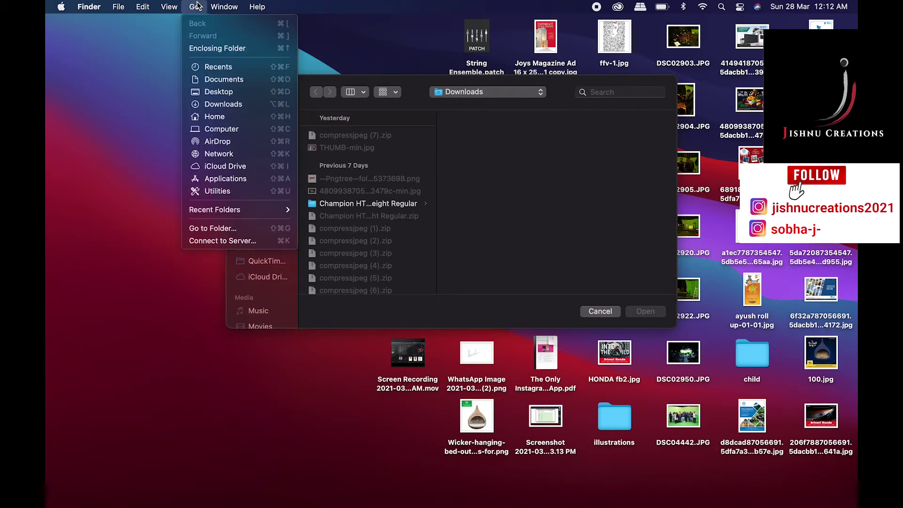
Open Documents from the Go menu and minimise its window
click(227, 76)
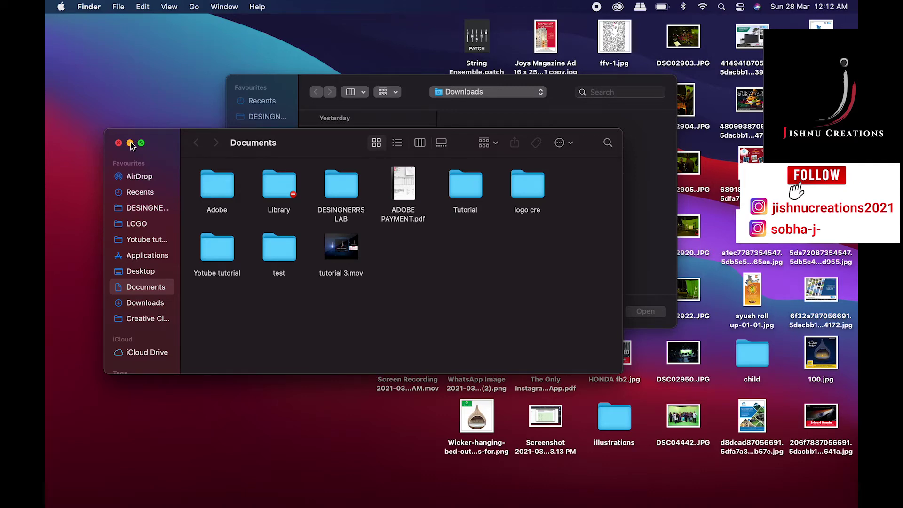
click(130, 144)
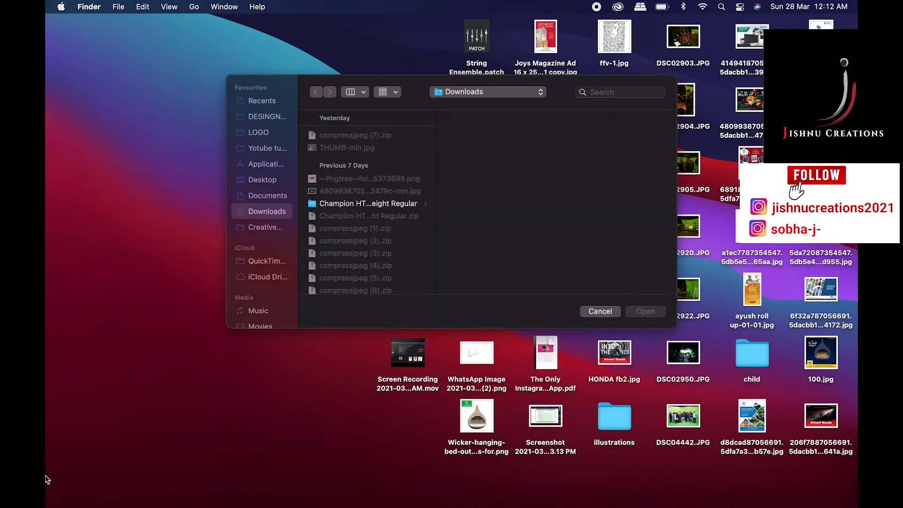
mouse_move(804, 498)
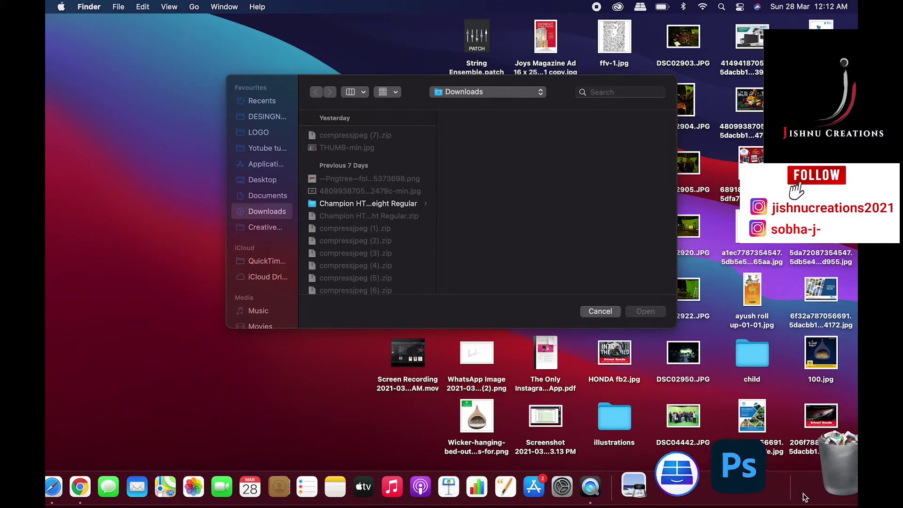
Open Dock Preferences and toggle 'Minimise windows into application icon' off, then on
right_click(803, 497)
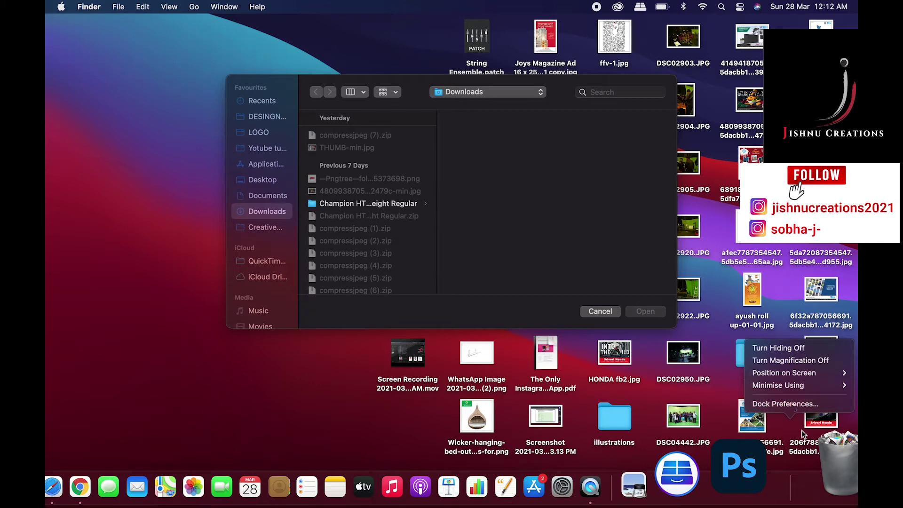
click(792, 402)
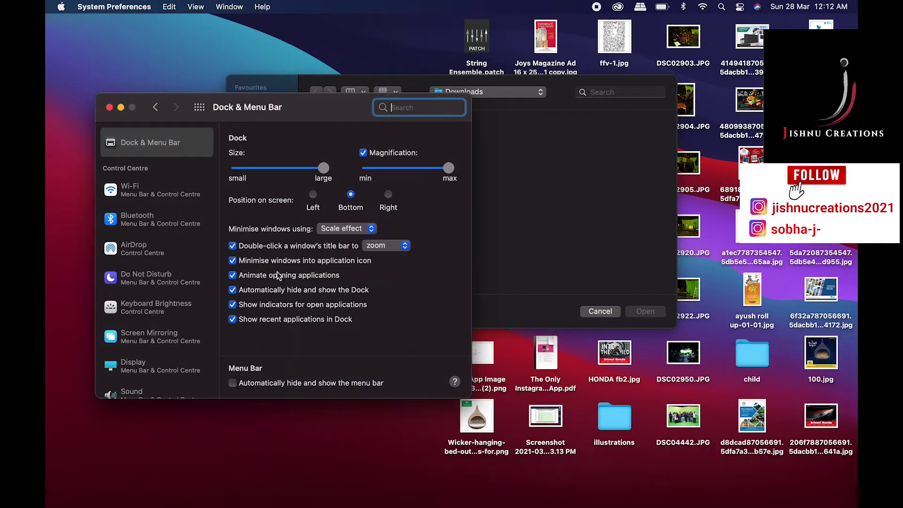
click(233, 261)
click(231, 261)
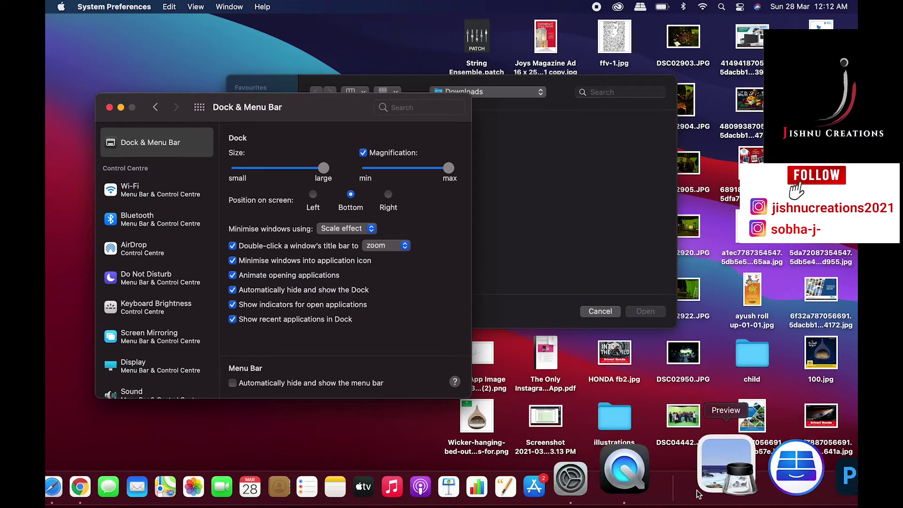
Close System Preferences, then open, minimise and restore a Documents window from the Dock
click(110, 107)
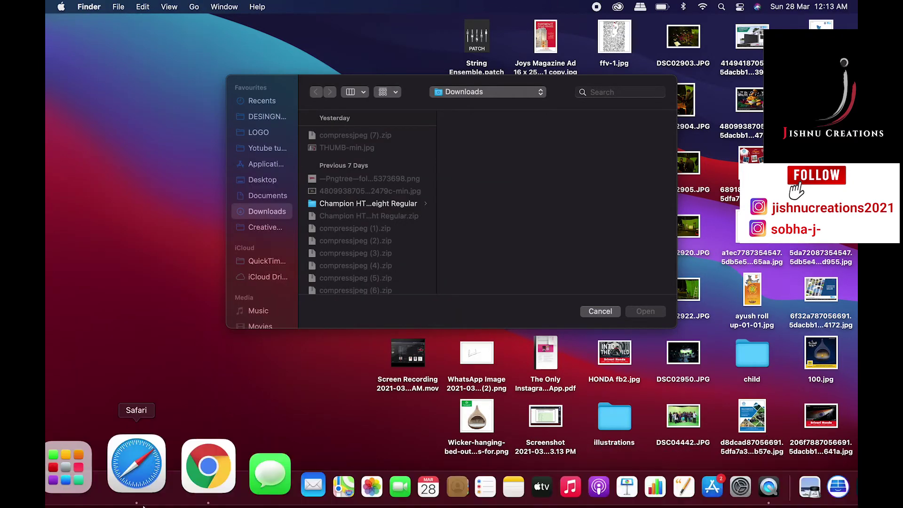
mouse_move(81, 465)
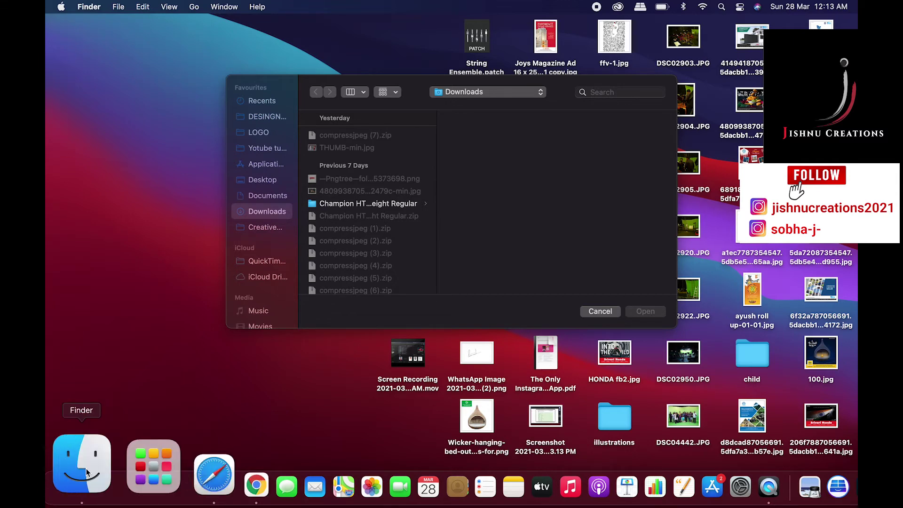
click(87, 472)
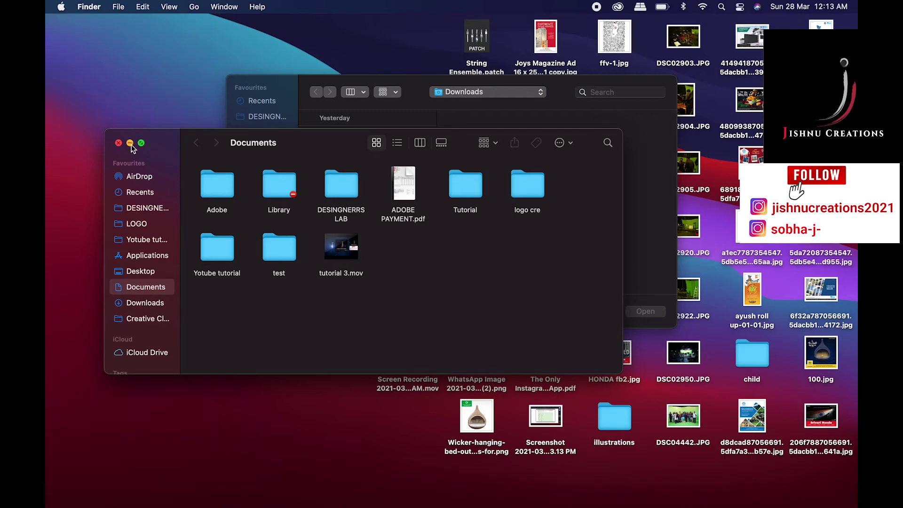
click(130, 144)
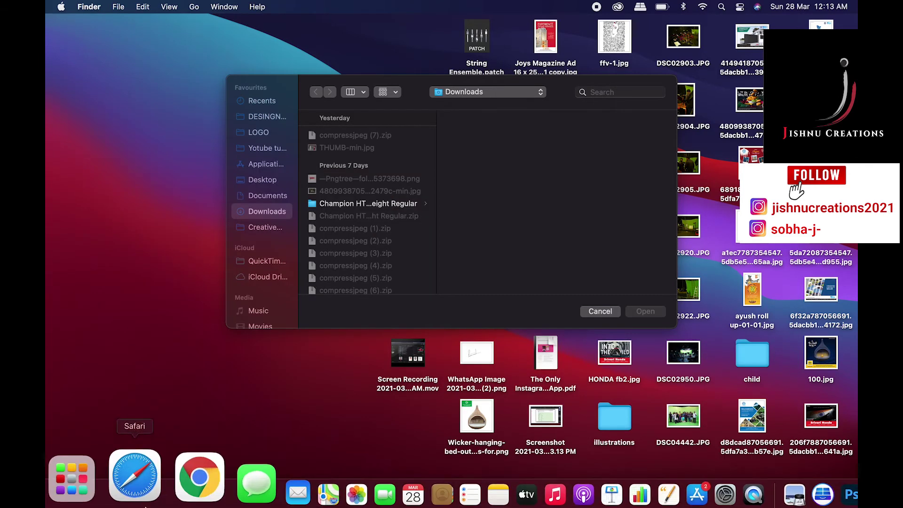
click(83, 483)
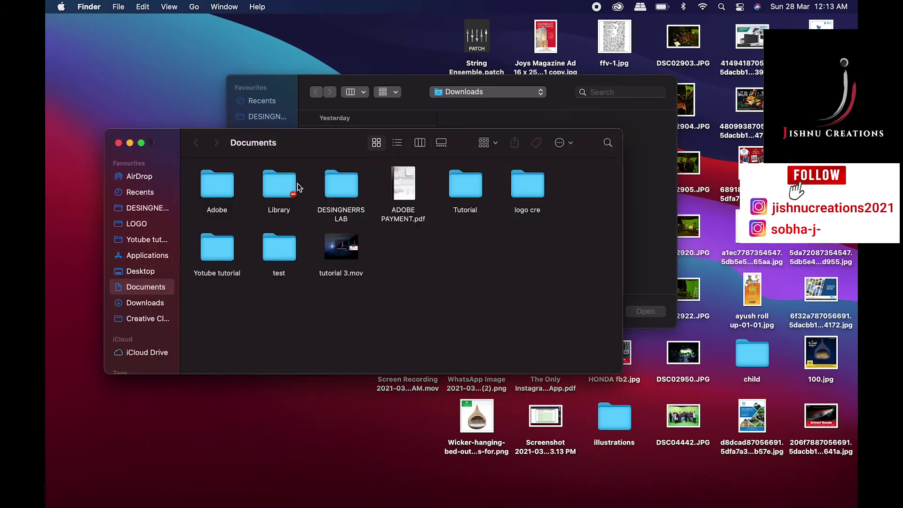
click(191, 30)
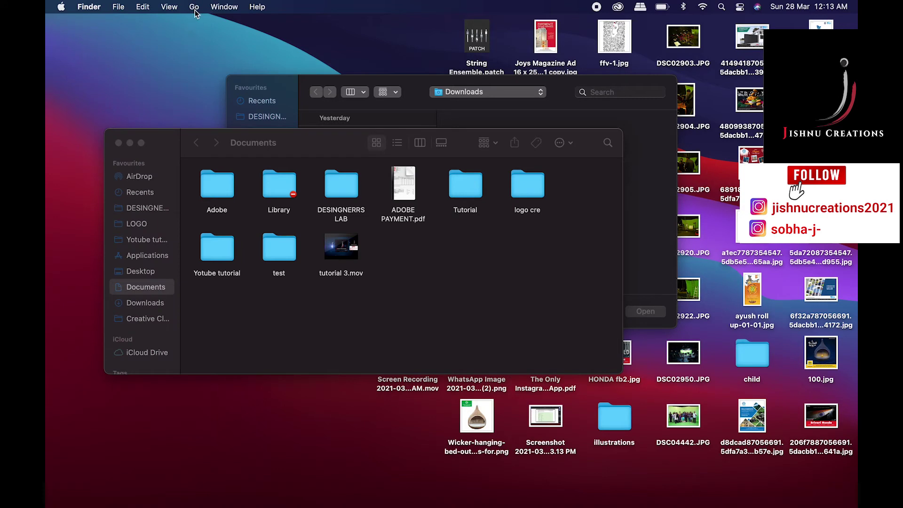
Switch the window to Downloads, minimise it, and restore it from the Finder Dock icon
click(194, 7)
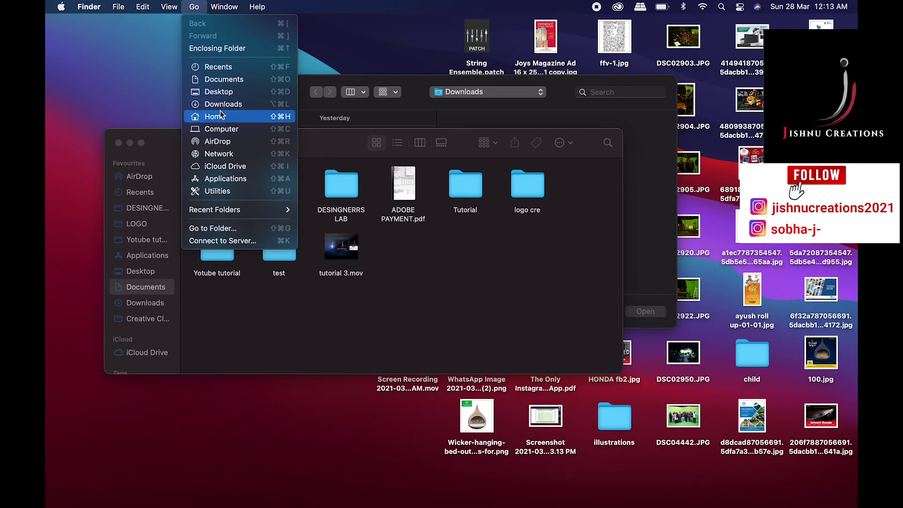
click(218, 107)
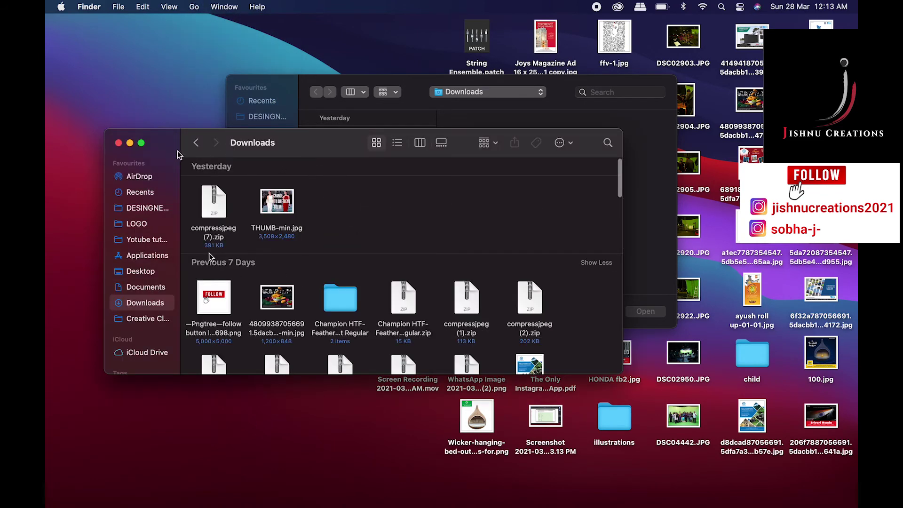
click(130, 143)
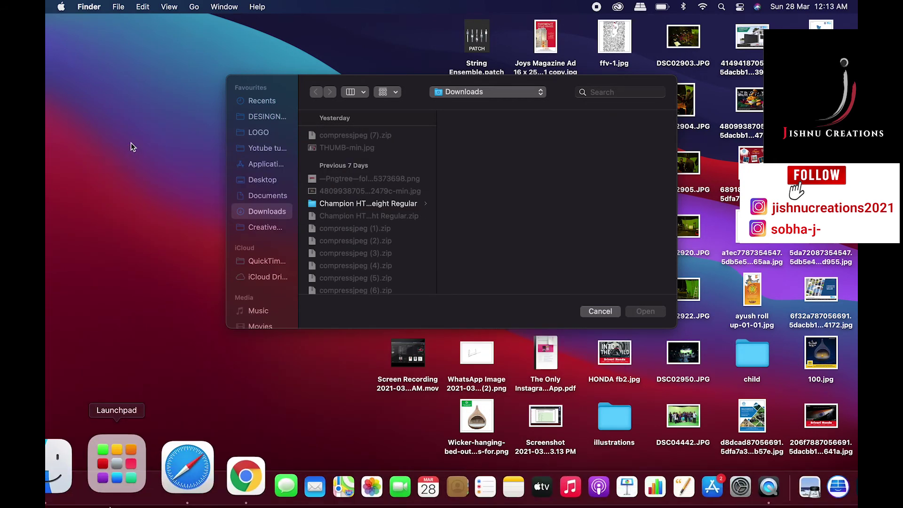
click(82, 487)
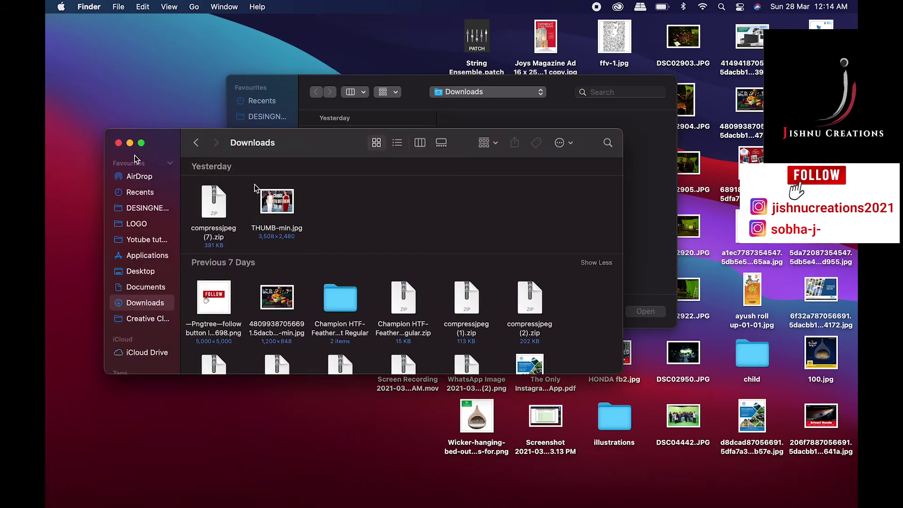
Minimise the Finder Downloads window with its yellow button
click(118, 144)
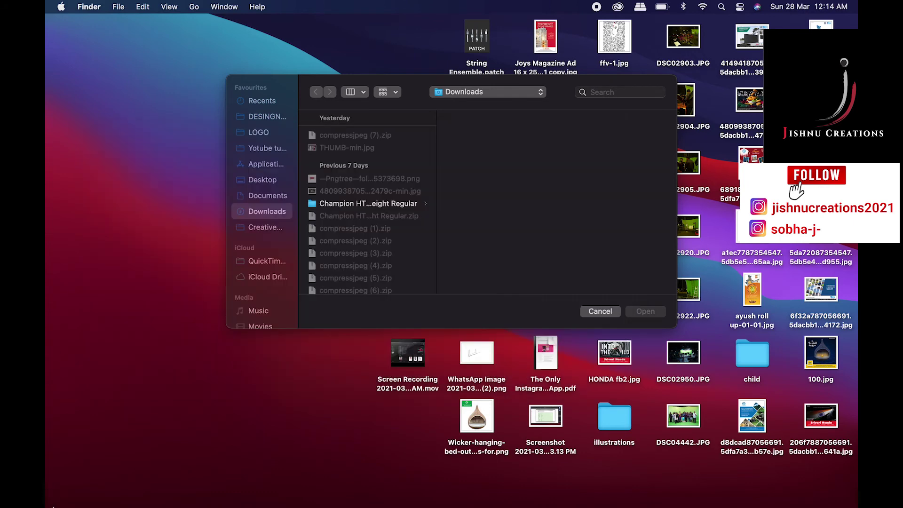